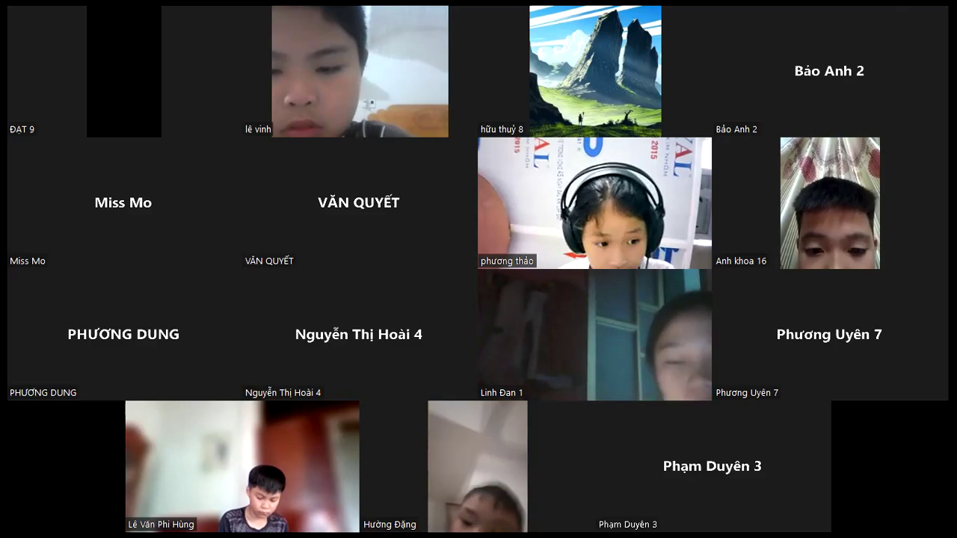
# Step: Switch to the class list document in Word and examine the score table covering sessions B11 to B20
pyautogui.hotkey('alt', 'Tab')
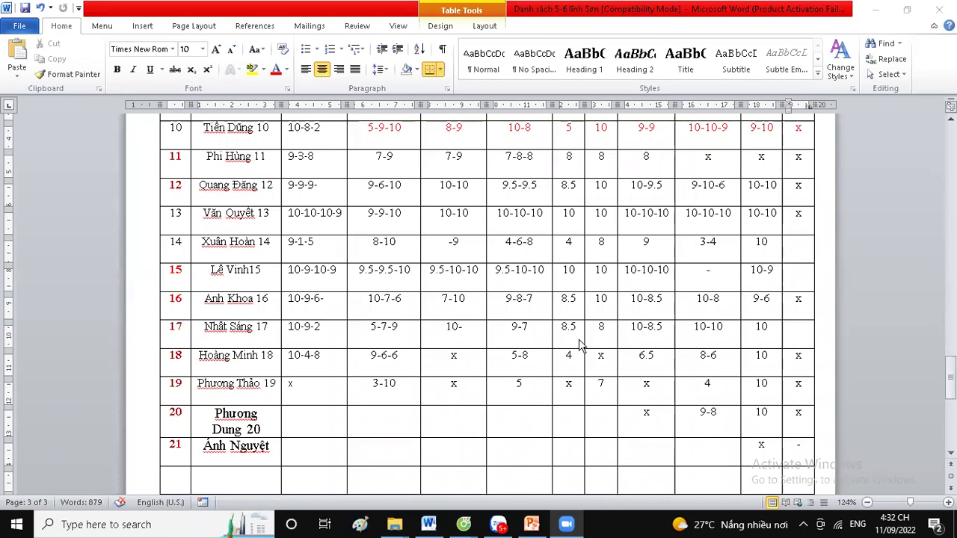
pyautogui.click(623, 312)
pyautogui.scroll(10, 656, 318)
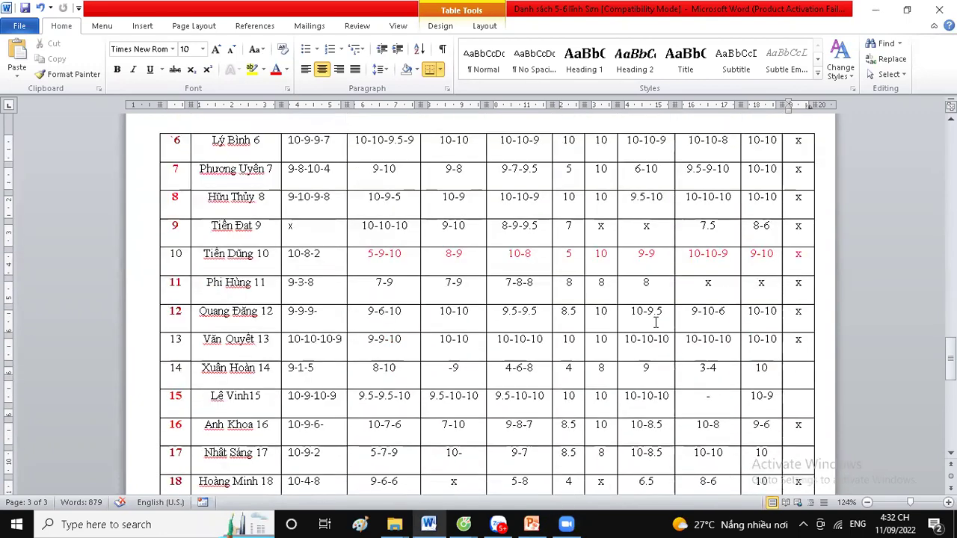
pyautogui.scroll(1, 656, 321)
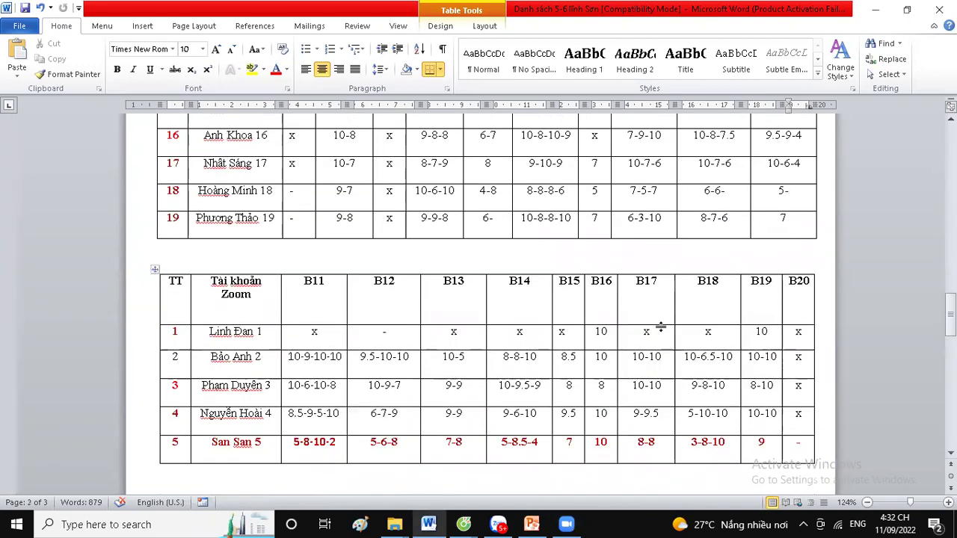
pyautogui.click(154, 270)
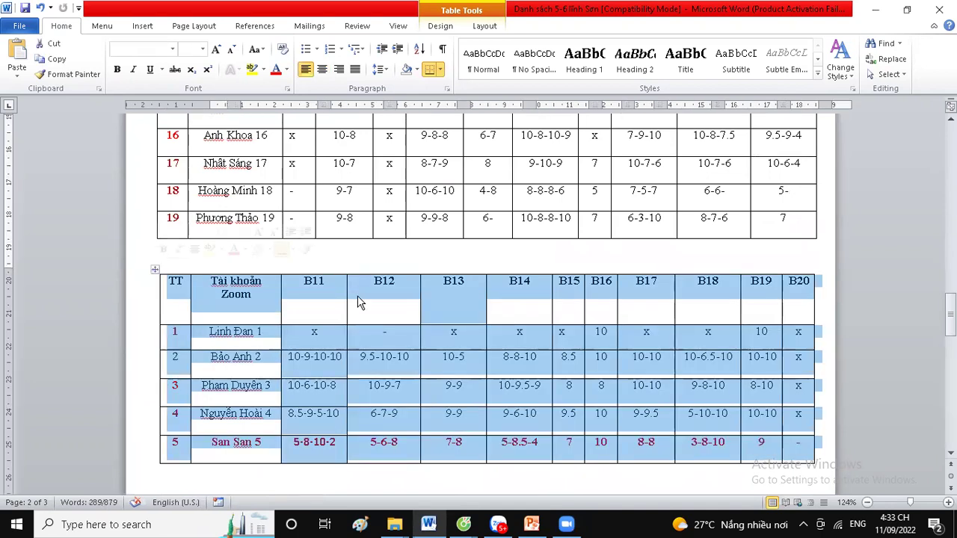
pyautogui.click(700, 347)
pyautogui.scroll(-3, 822, 329)
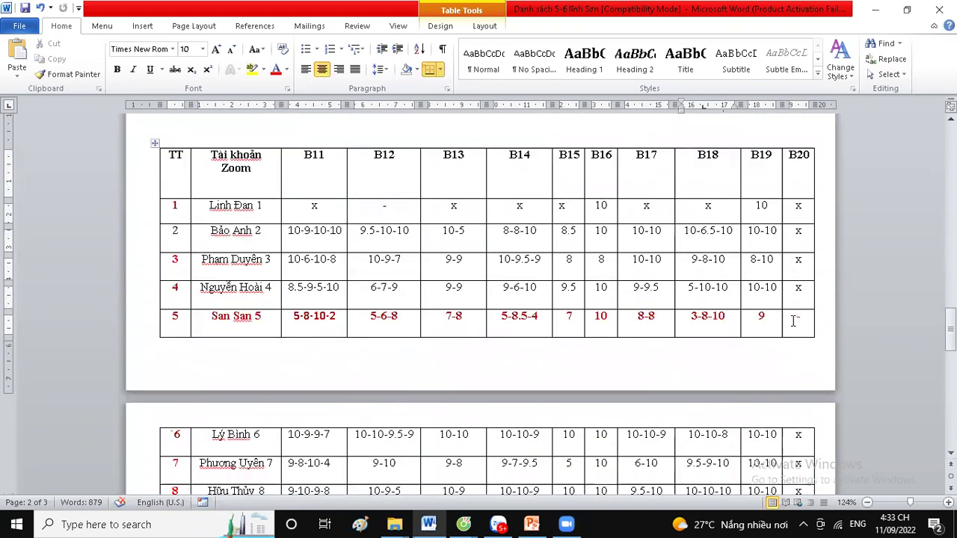
pyautogui.scroll(-3, 777, 269)
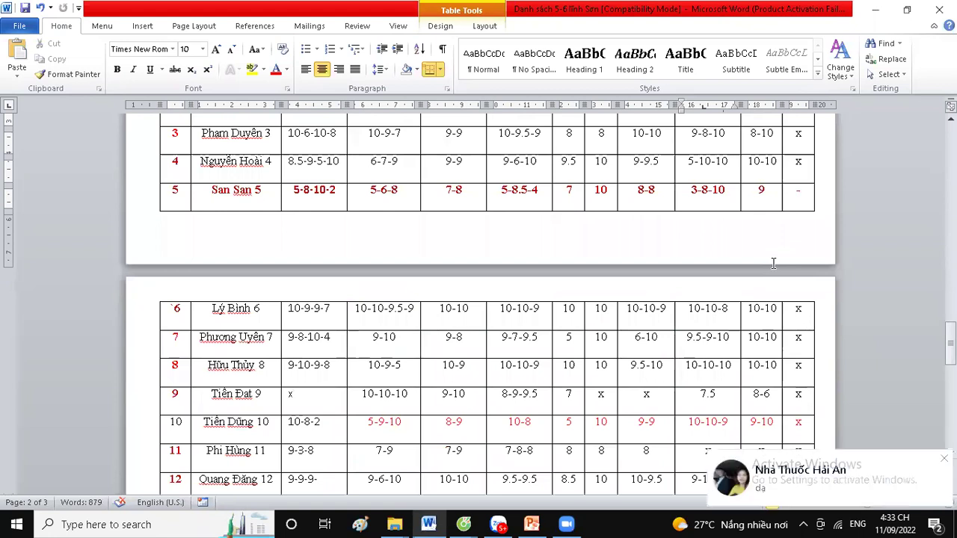
pyautogui.scroll(5, 777, 265)
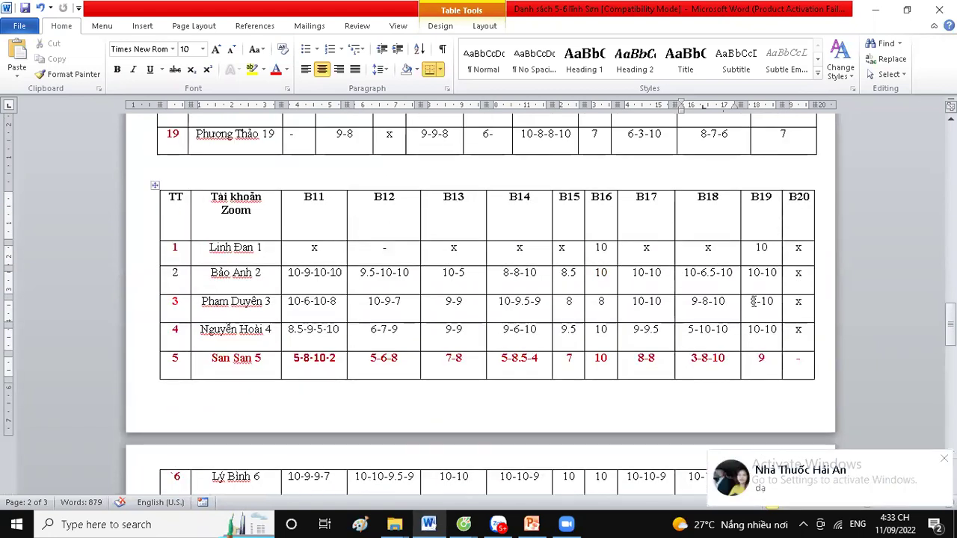
# Step: Replace the B20 entry for student number 2 with the scores 9-7
pyautogui.click(800, 249)
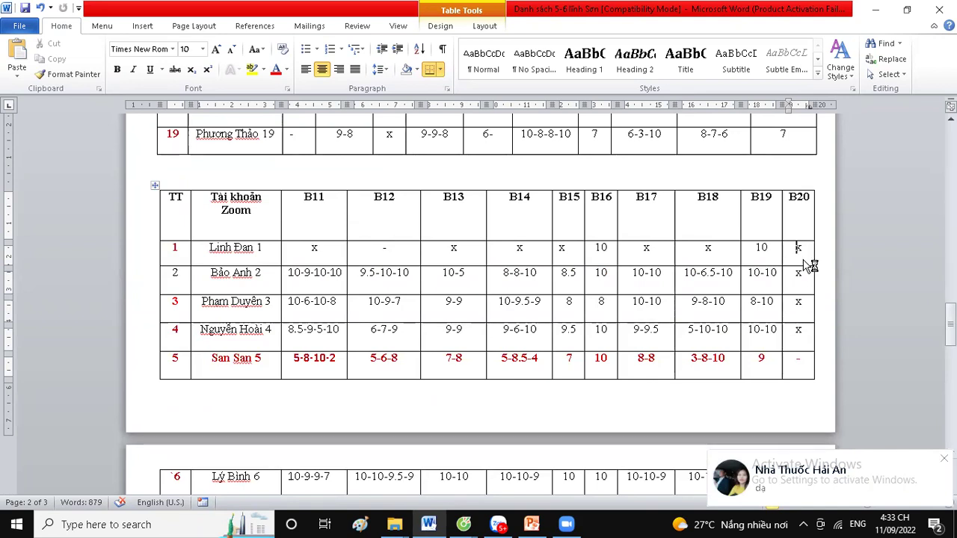
pyautogui.doubleClick(801, 249)
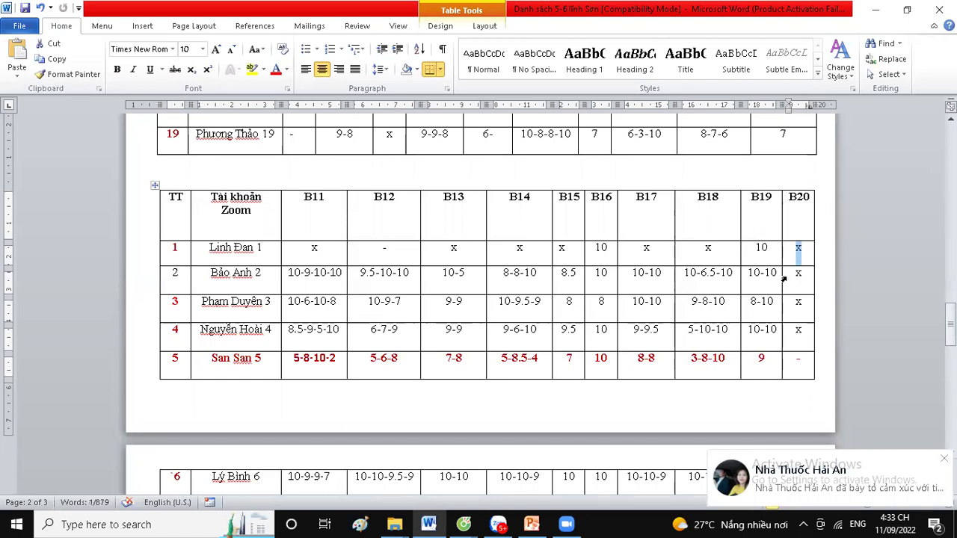
pyautogui.doubleClick(798, 274)
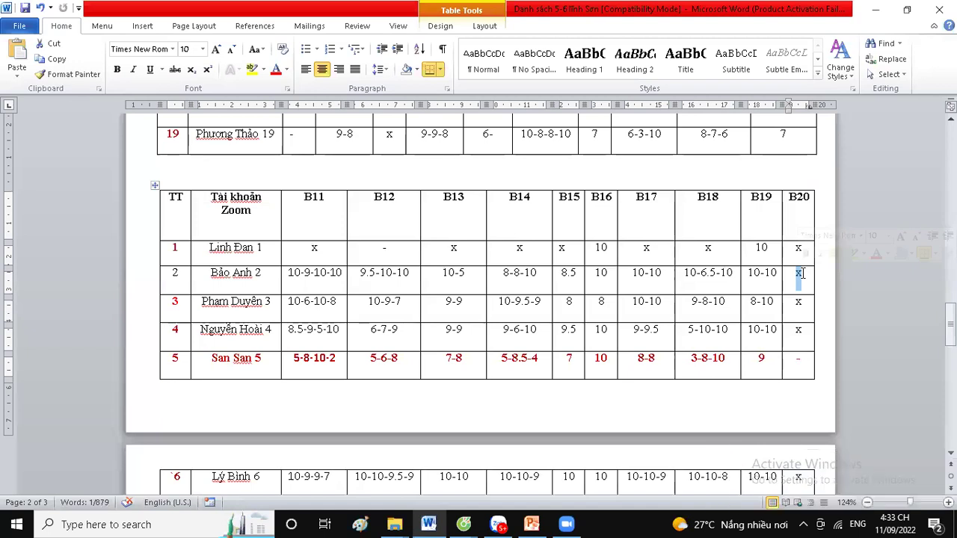
pyautogui.write('10-7')
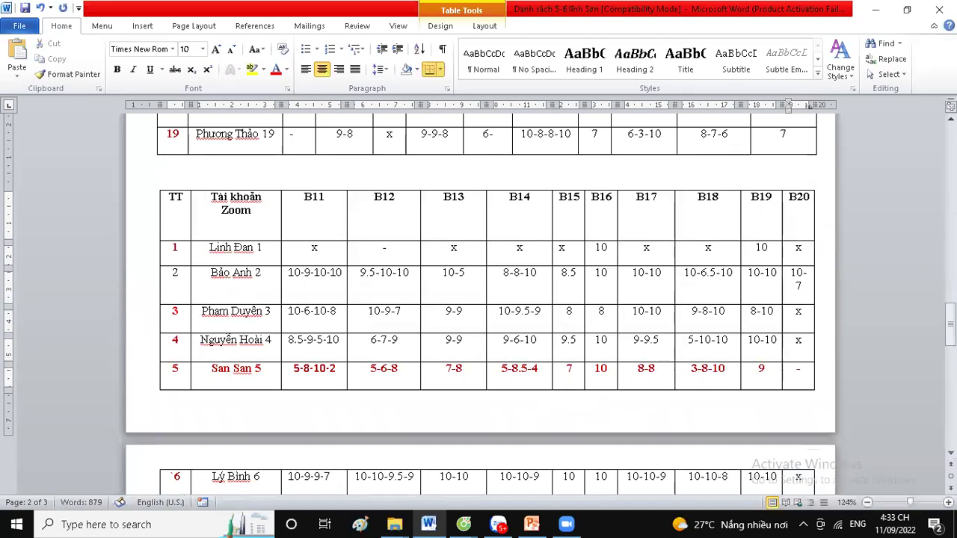
pyautogui.moveTo(792, 272); pyautogui.dragTo(804, 287)
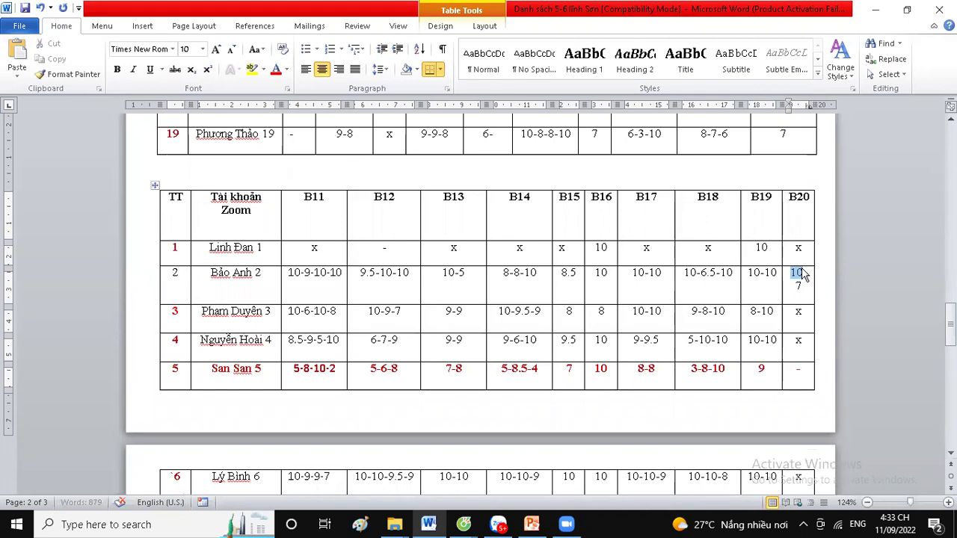
pyautogui.write('9-7')
# Step: Replace the B20 entries with 9-8 for student number 3 and 7-7 for student number 4
pyautogui.moveTo(794, 301); pyautogui.dragTo(804, 302)
pyautogui.write('9')
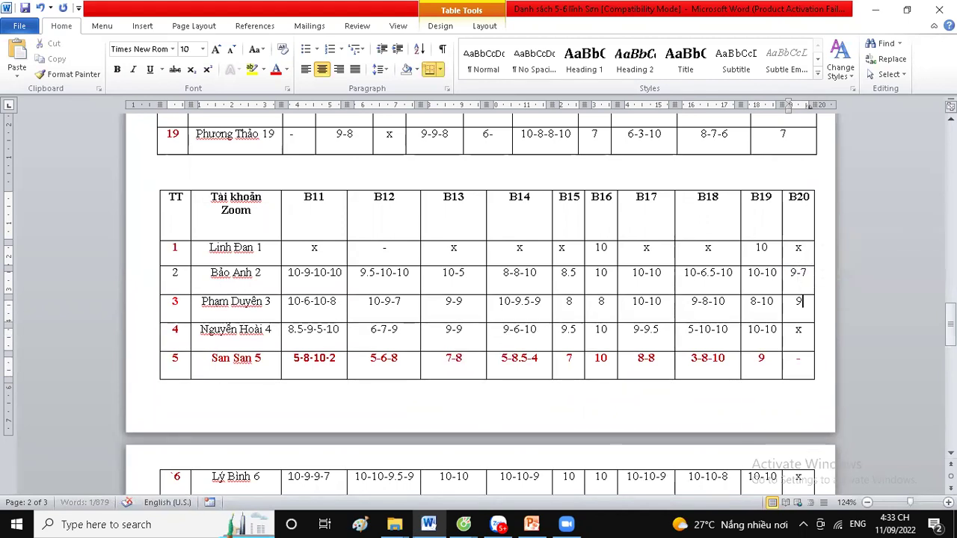
pyautogui.write('-8')
pyautogui.moveTo(795, 329); pyautogui.dragTo(799, 331)
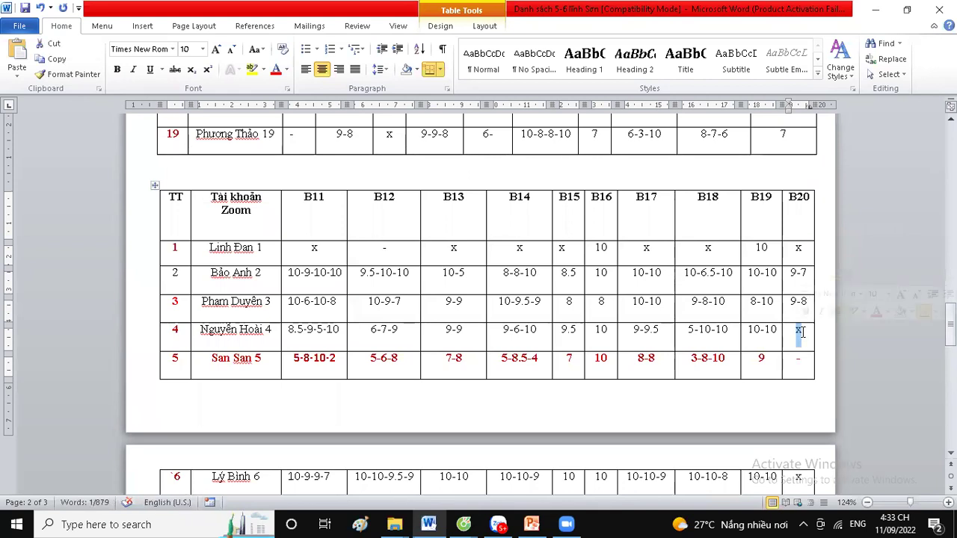
pyautogui.scroll(-3, 802, 331)
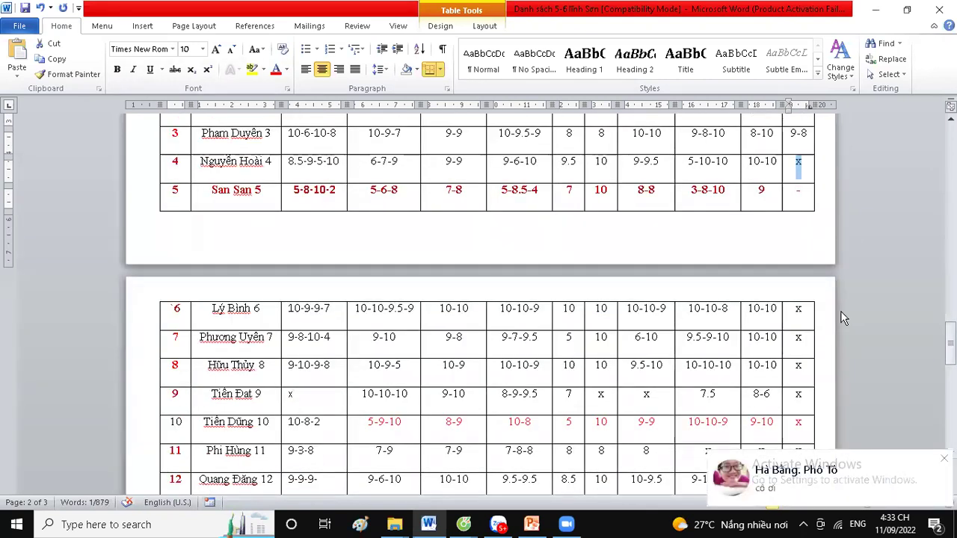
pyautogui.write('7-7')
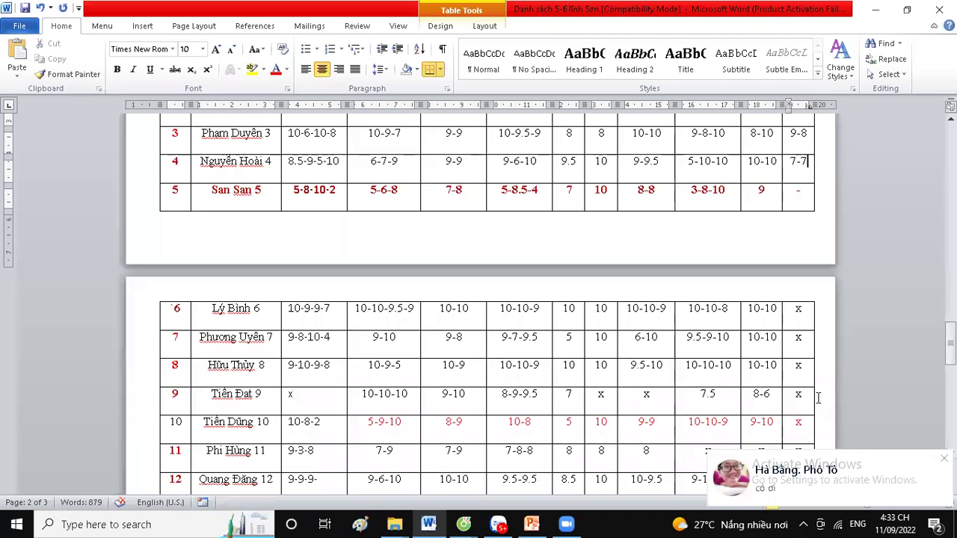
# Step: Replace the B20 entries with 9-8 for student number 7 and 10-6 for student number 8
pyautogui.moveTo(794, 309); pyautogui.dragTo(806, 314)
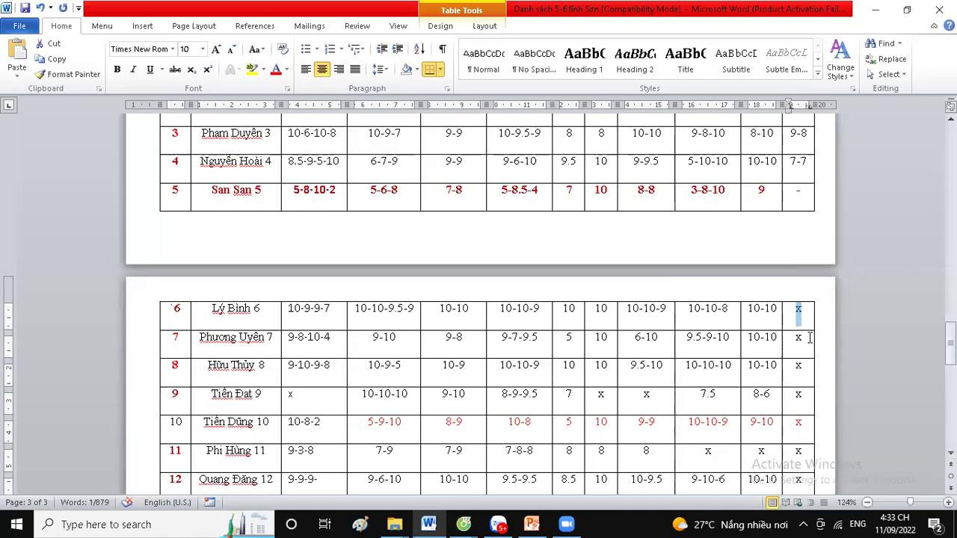
pyautogui.moveTo(794, 338); pyautogui.dragTo(803, 335)
pyautogui.write('9-8')
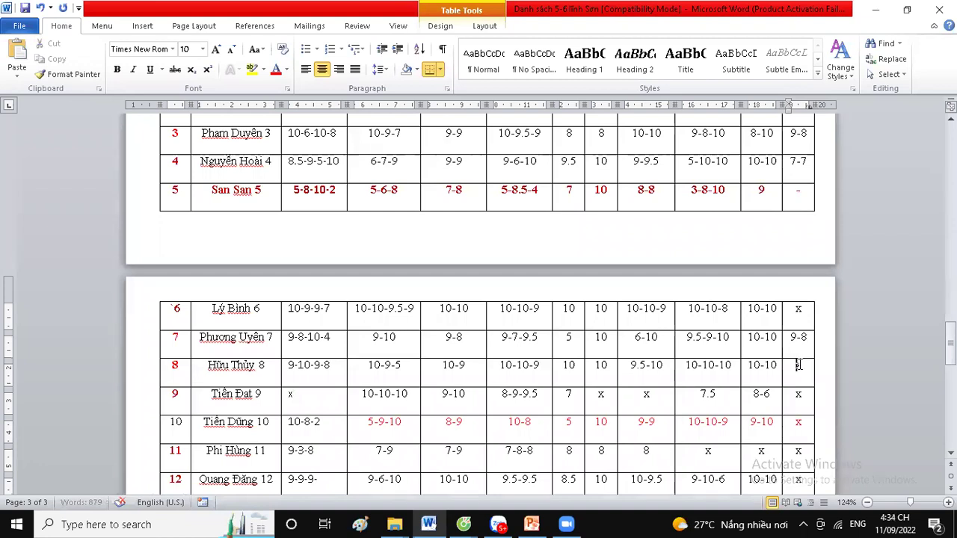
pyautogui.moveTo(794, 366); pyautogui.dragTo(807, 366)
pyautogui.write('10-6')
# Step: Replace the B20 entry for student number 9 with the scores 10-10
pyautogui.scroll(-2, 806, 373)
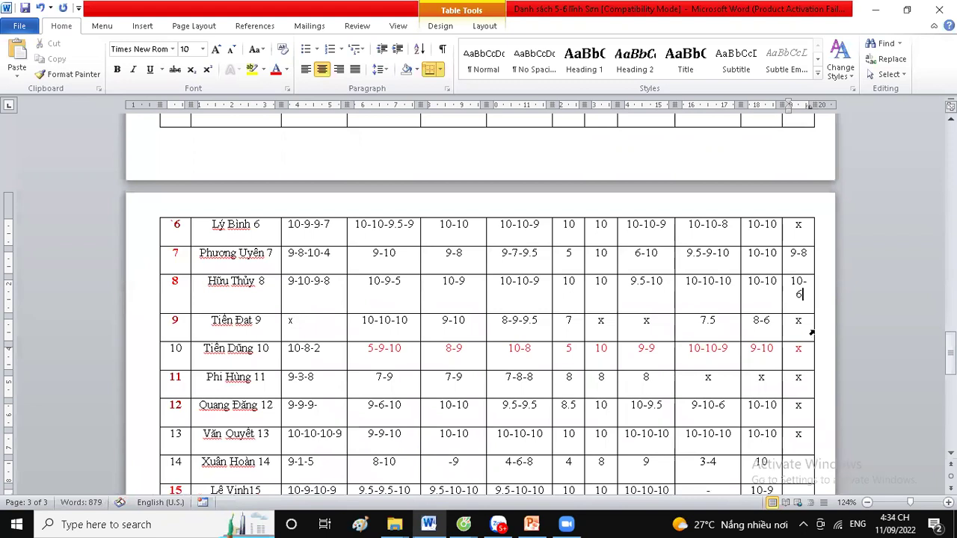
pyautogui.moveTo(793, 322); pyautogui.dragTo(805, 323)
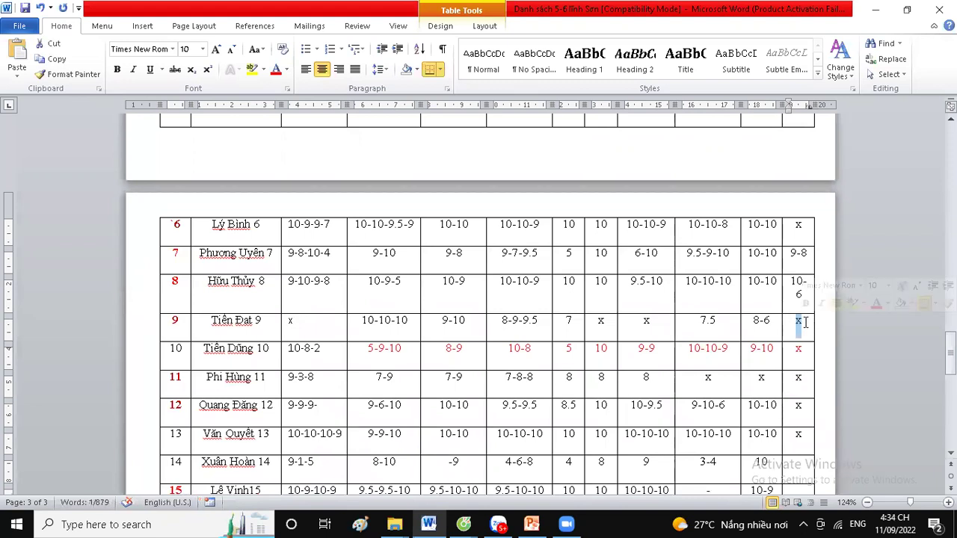
pyautogui.write('10-10')
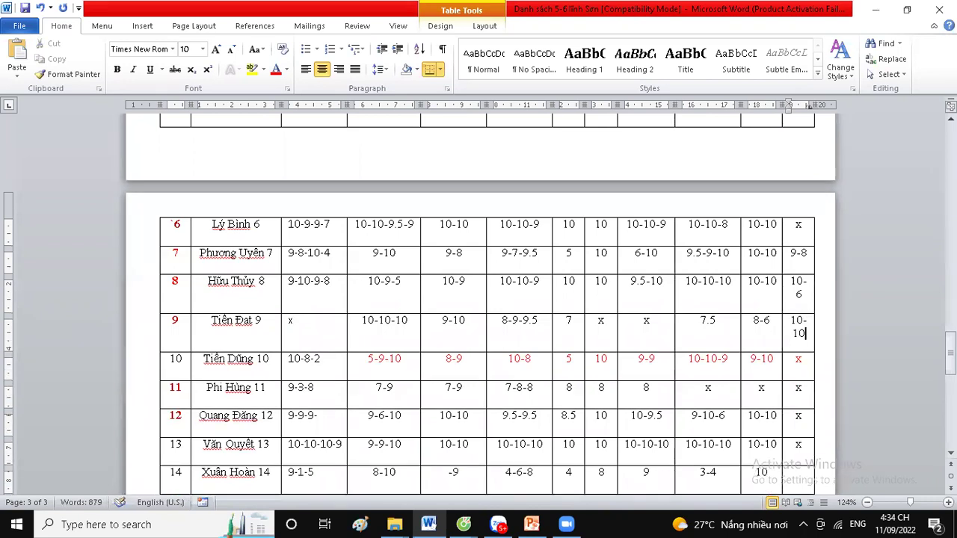
# Step: Replace the B20 entry for student number 11 with the scores 7-6.5
pyautogui.moveTo(794, 359); pyautogui.dragTo(801, 361)
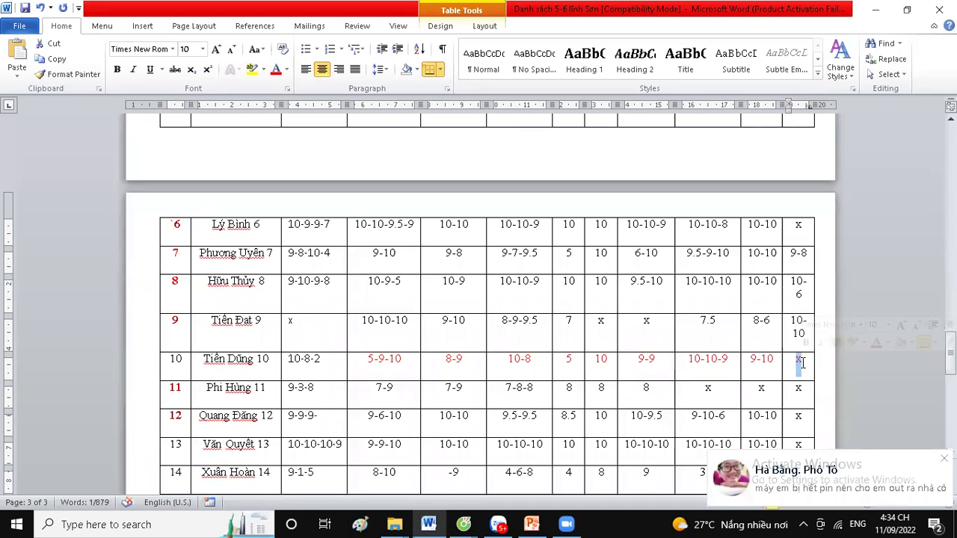
pyautogui.scroll(-3, 801, 362)
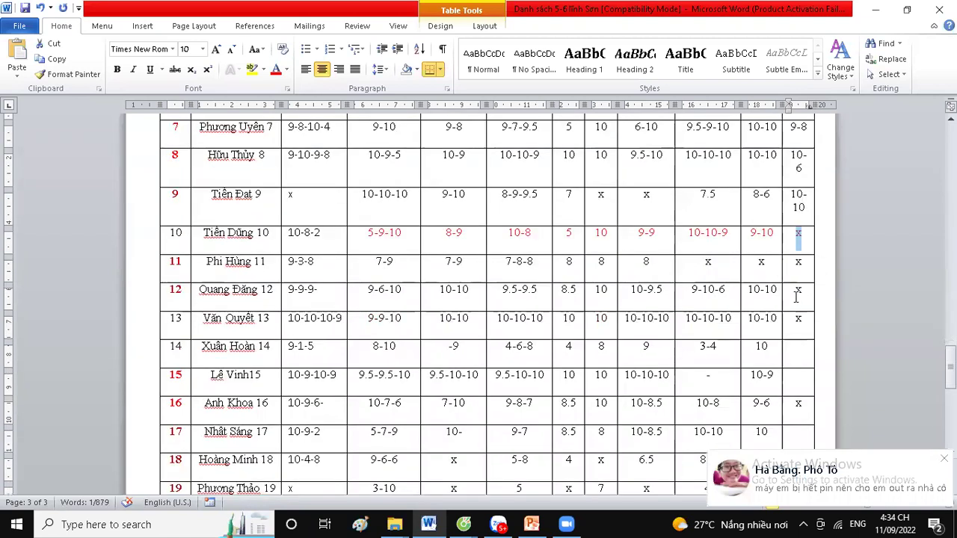
pyautogui.doubleClick(797, 263)
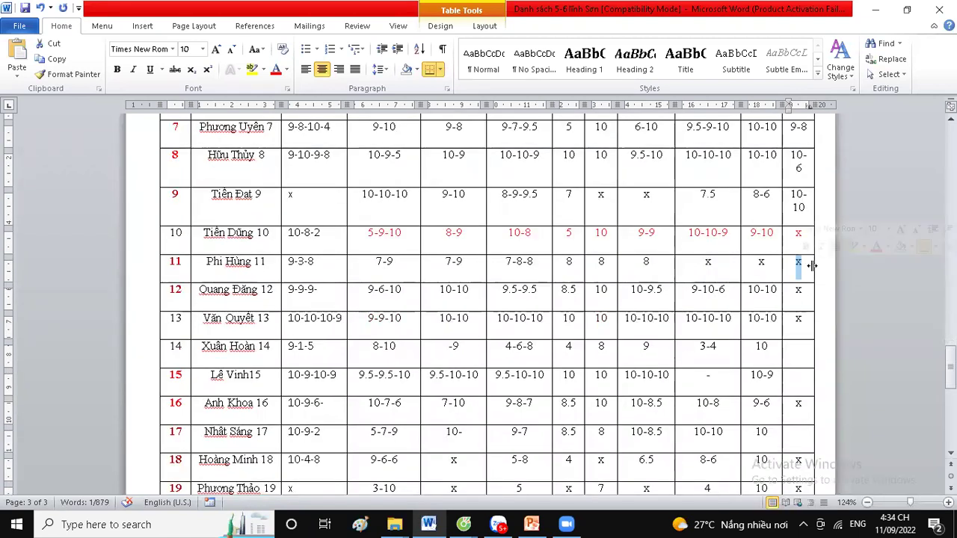
pyautogui.write('7')
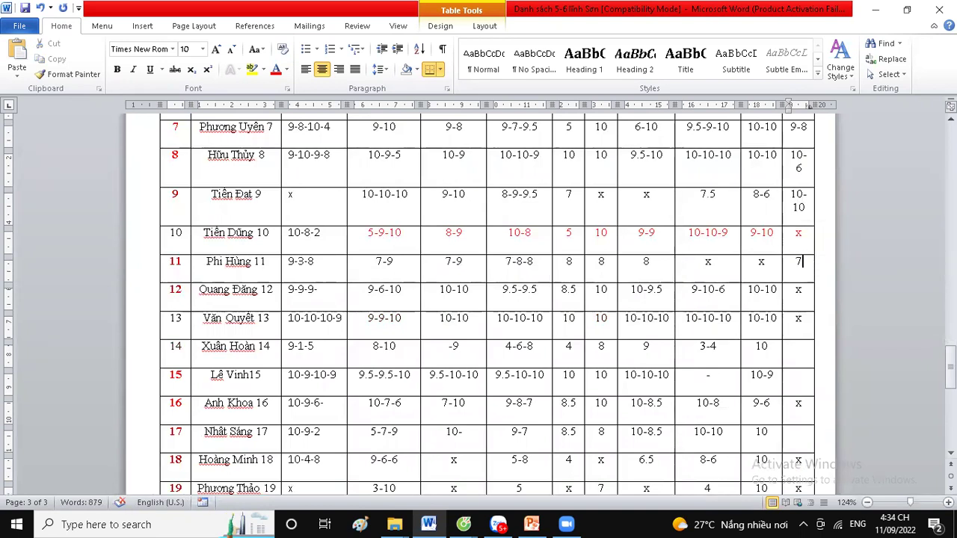
pyautogui.write('-6.5')
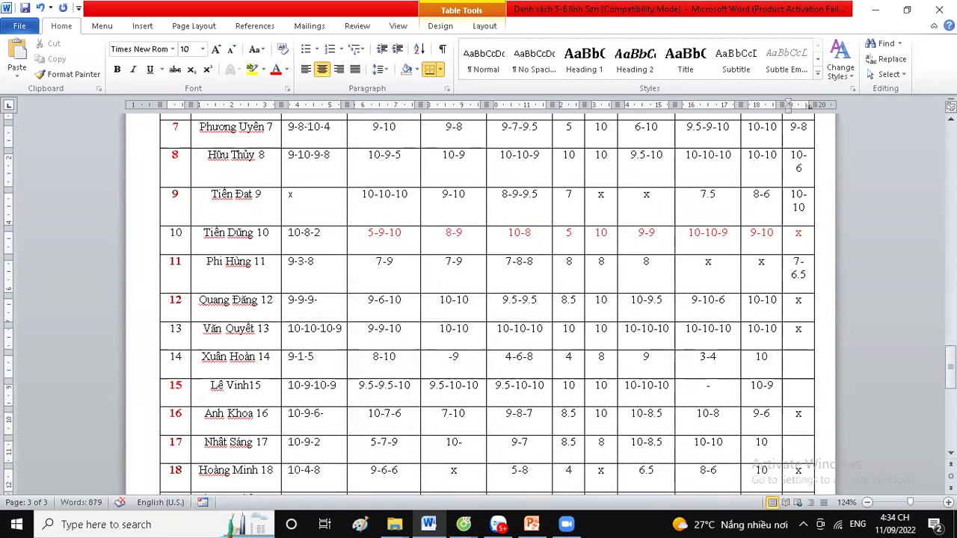
# Step: Replace the B20 entry for student number 10 with the scores 10-9
pyautogui.doubleClick(799, 302)
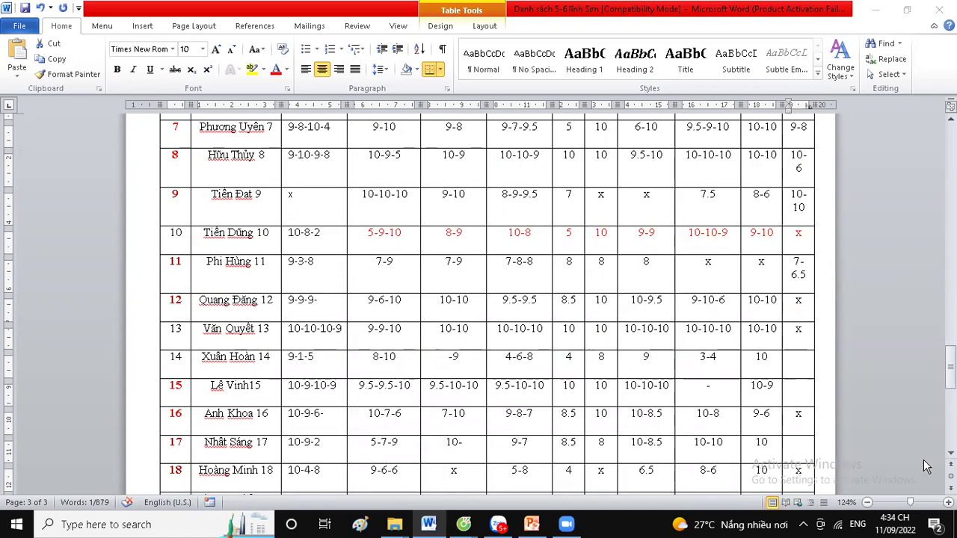
pyautogui.moveTo(795, 306); pyautogui.dragTo(794, 320)
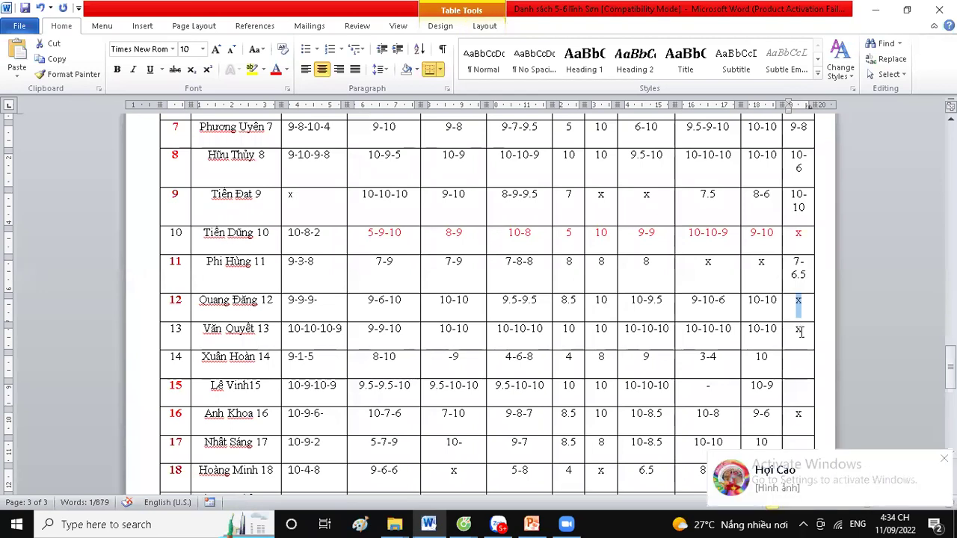
pyautogui.doubleClick(797, 238)
pyautogui.write('10-9')
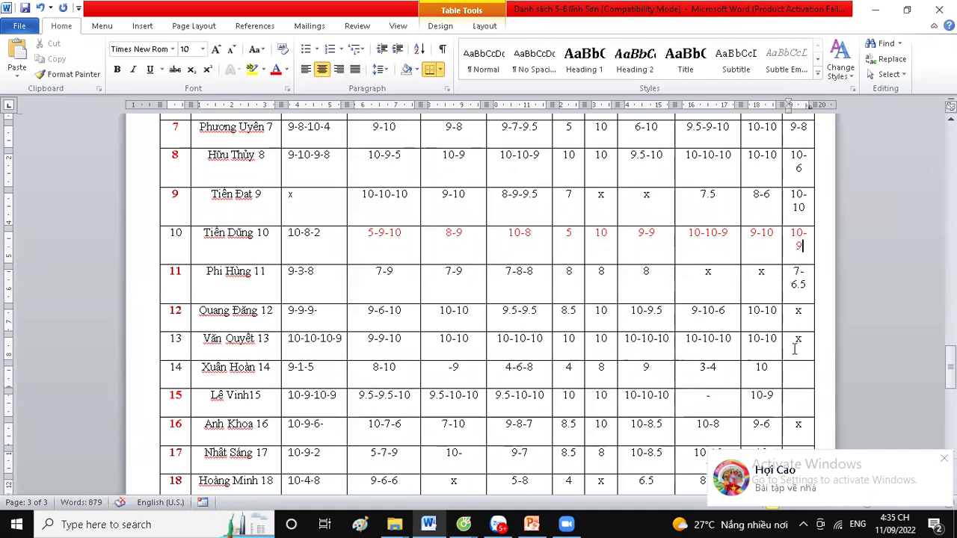
# Step: Replace the B20 entry for student number 13 with the scores 10-10
pyautogui.scroll(-1, 795, 349)
pyautogui.moveTo(793, 299); pyautogui.dragTo(805, 300)
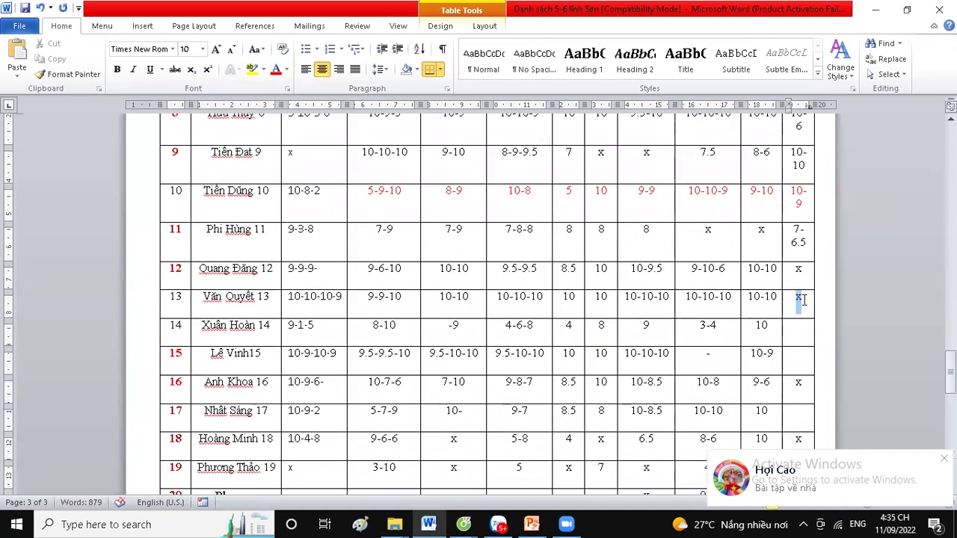
pyautogui.write('10-10')
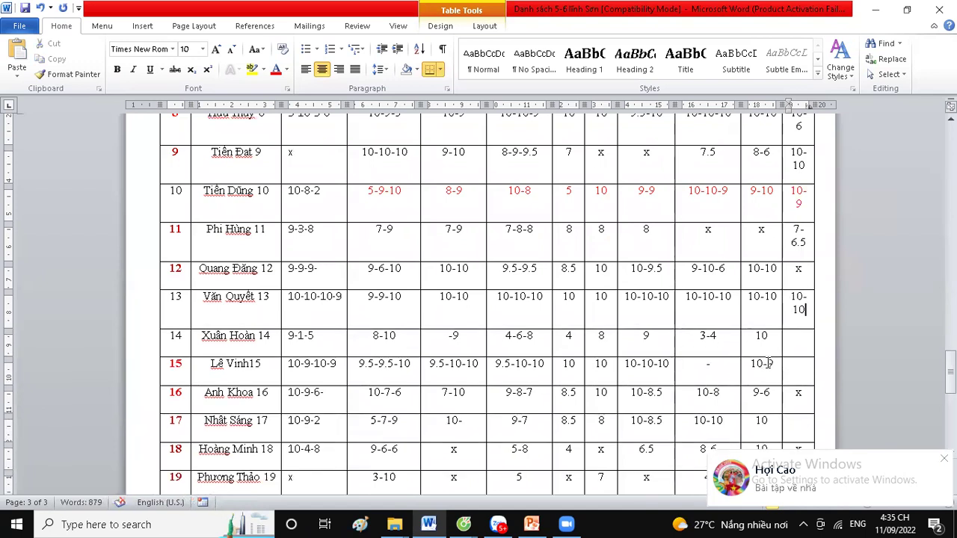
# Step: Fill in the empty B20 cell for student number 14 with the scores 2-5
pyautogui.click(795, 339)
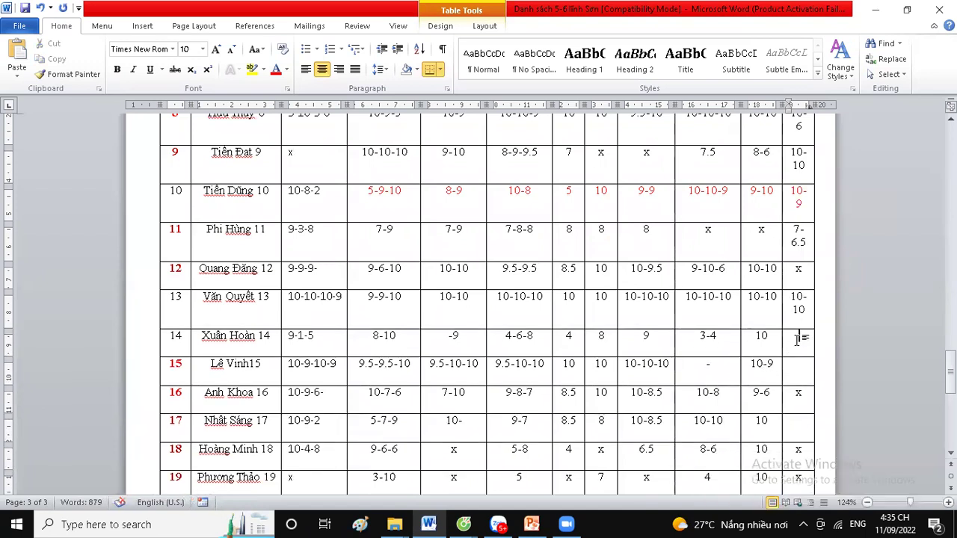
pyautogui.write('2.5')
pyautogui.scroll(-3, 836, 351)
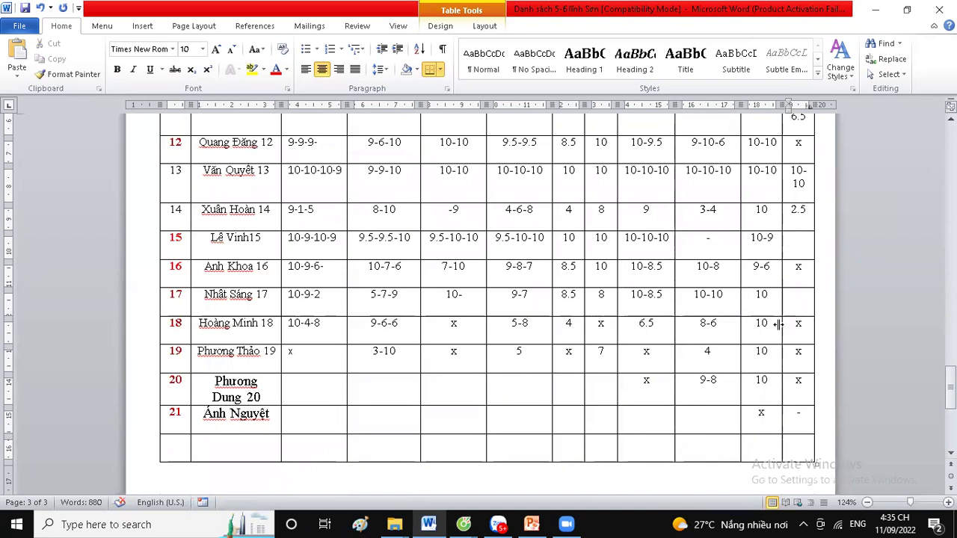
pyautogui.click(799, 241)
pyautogui.click(791, 212)
pyautogui.write('2-')
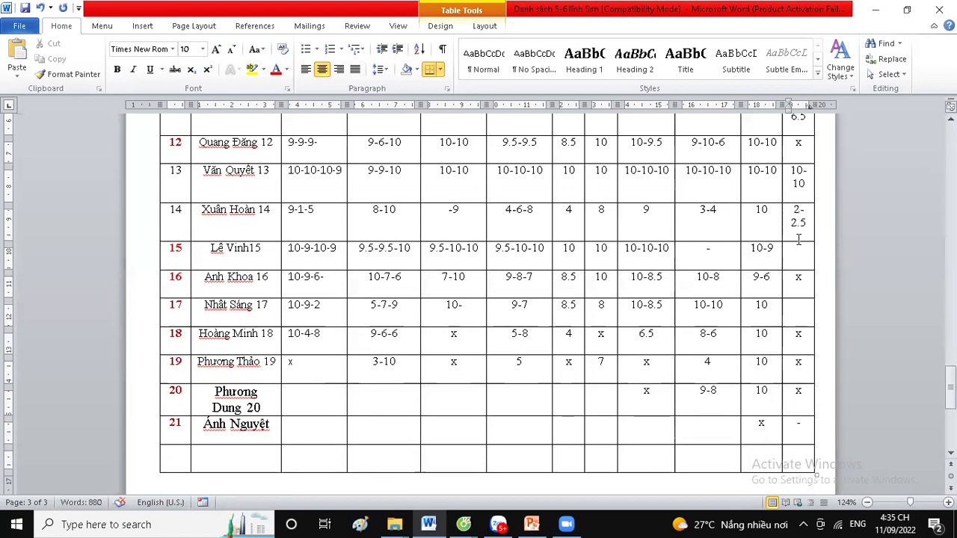
pyautogui.moveTo(797, 223); pyautogui.dragTo(791, 228)
pyautogui.press('Delete')
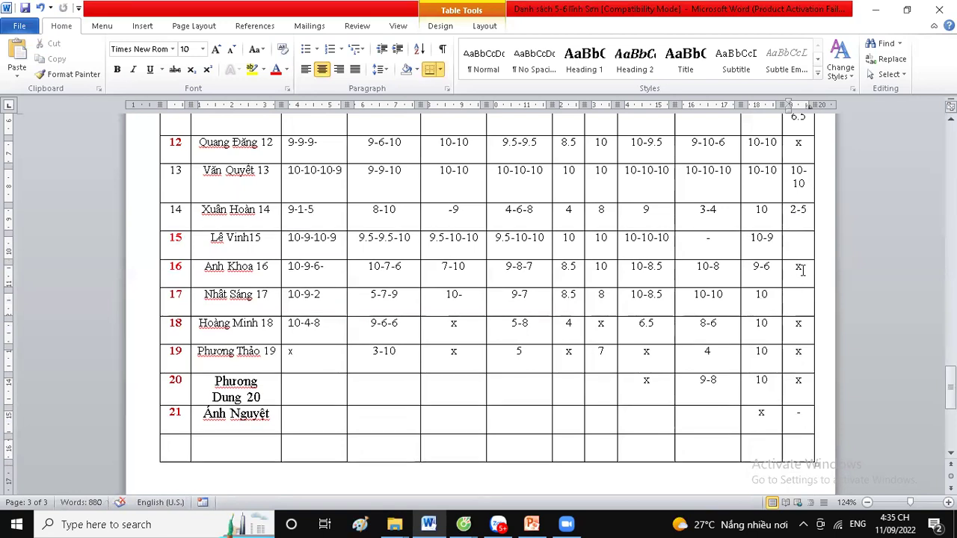
# Step: Enter the B20 scores 10-10 for student number 15 and replace the entry for student number 16 with 10-7
pyautogui.click(794, 241)
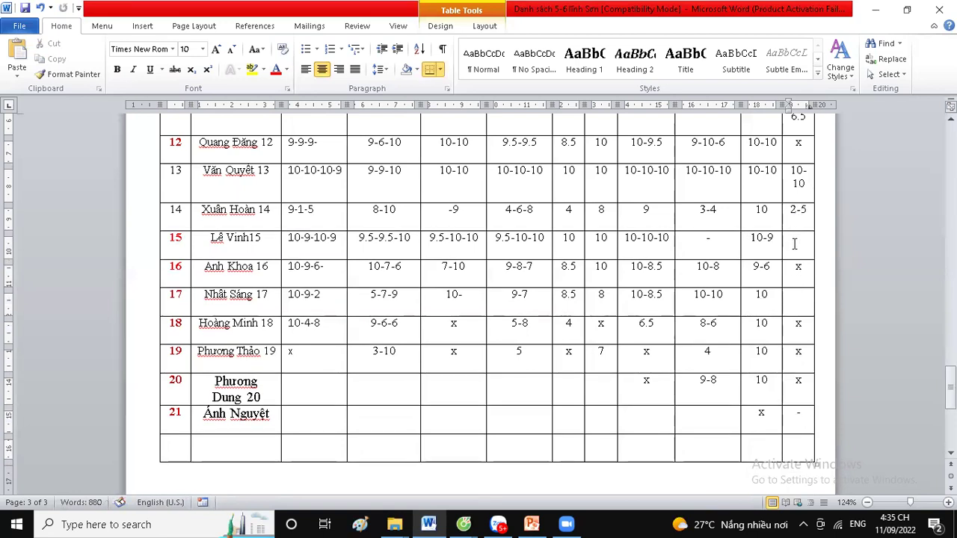
pyautogui.write('10-10')
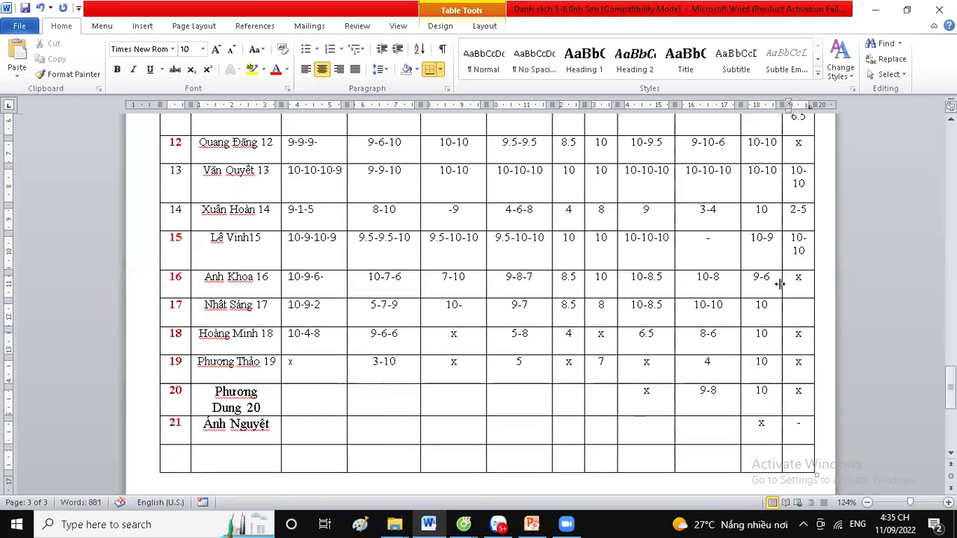
pyautogui.moveTo(795, 277); pyautogui.dragTo(808, 278)
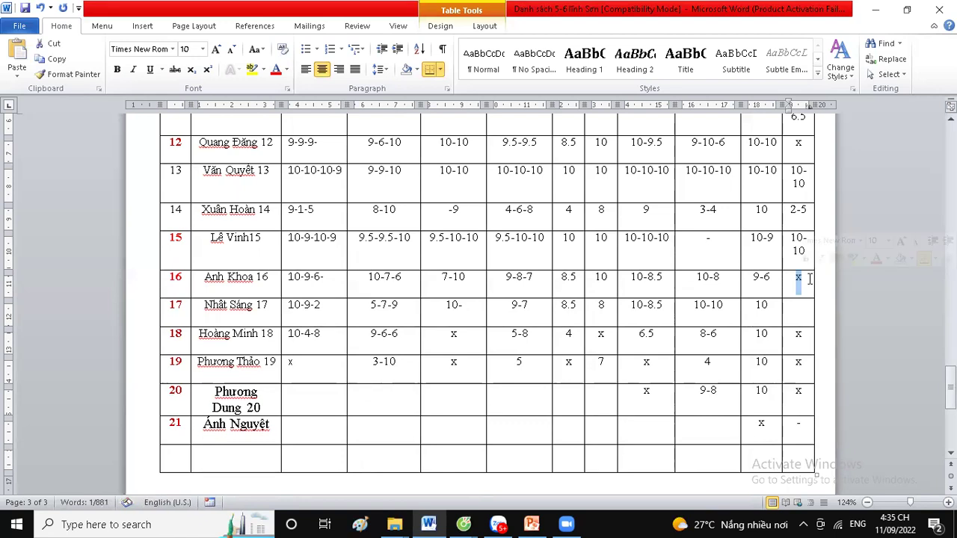
pyautogui.write('10-7')
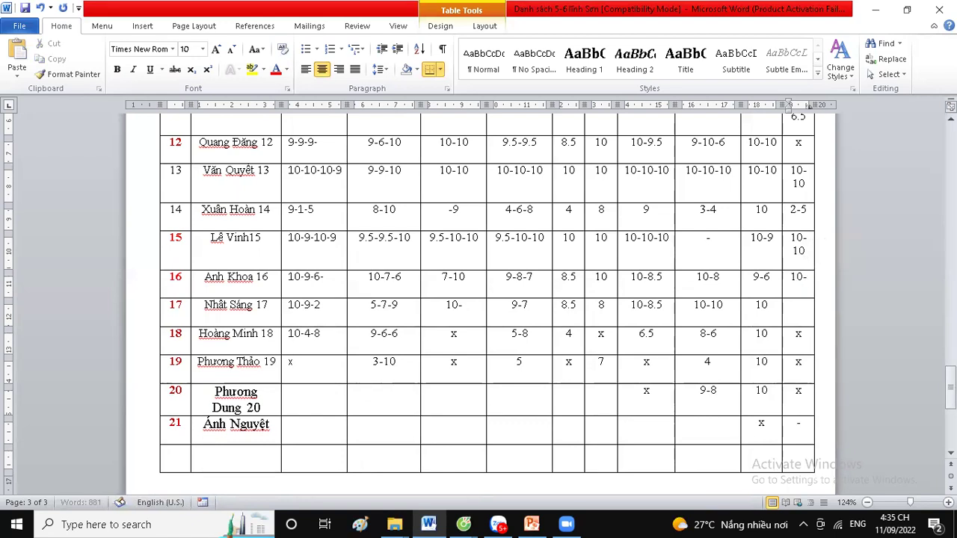
# Step: Enter the B20 scores 10-6.5 for student number 17 and replace the entry for student number 18 with 6-4
pyautogui.click(794, 317)
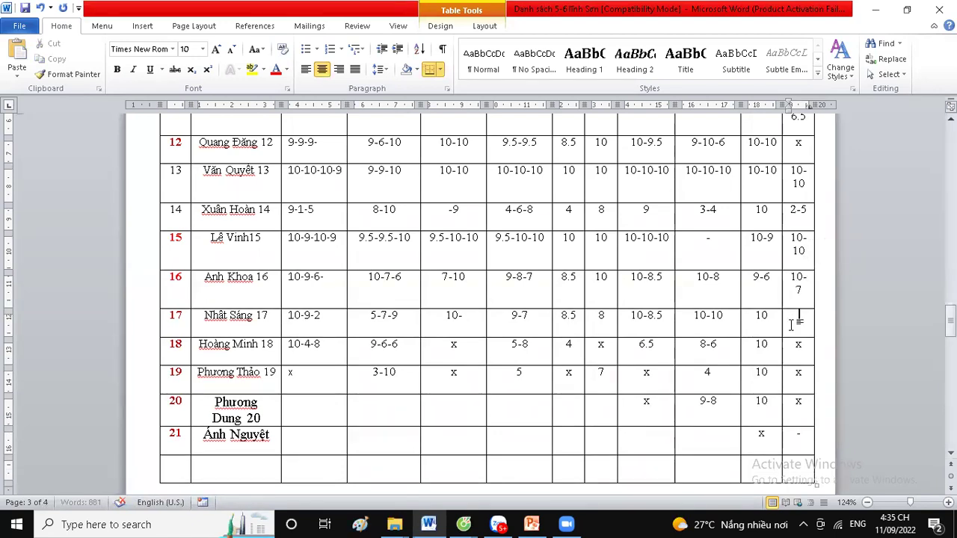
pyautogui.write('10-6.5')
pyautogui.doubleClick(798, 356)
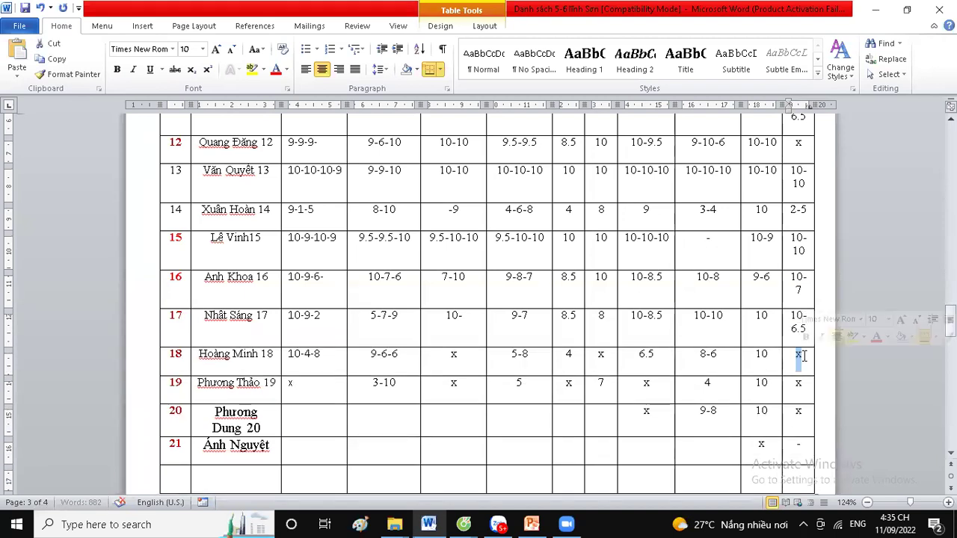
pyautogui.write('6-4')
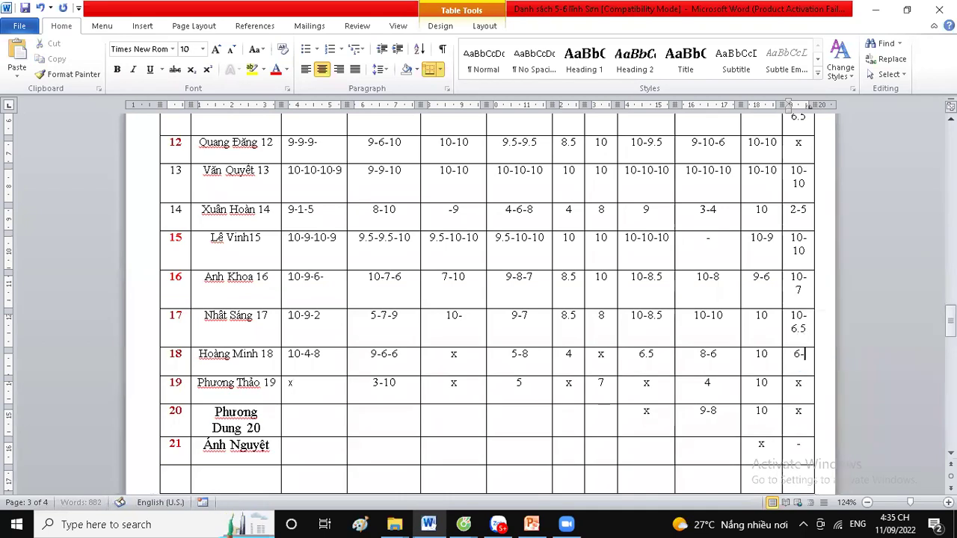
pyautogui.doubleClick(806, 381)
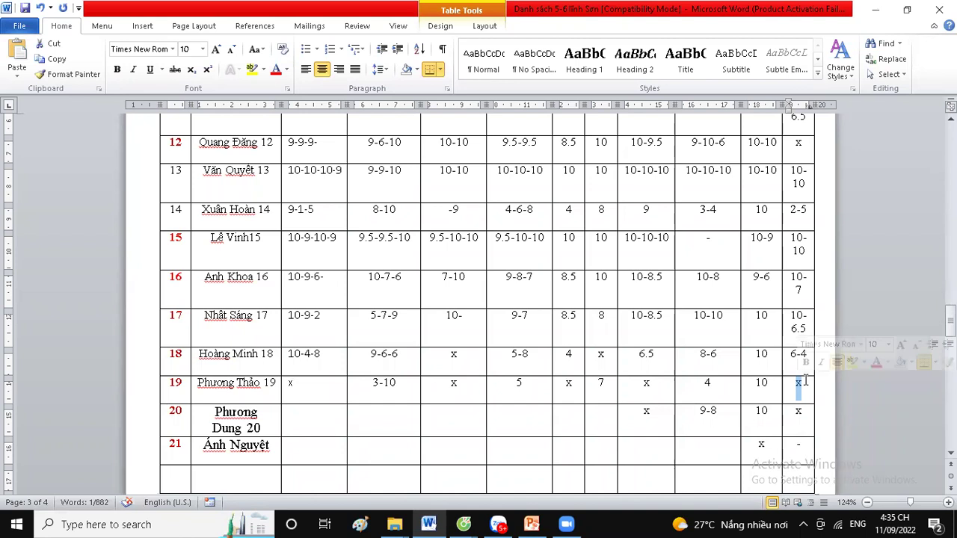
pyautogui.scroll(-3, 801, 373)
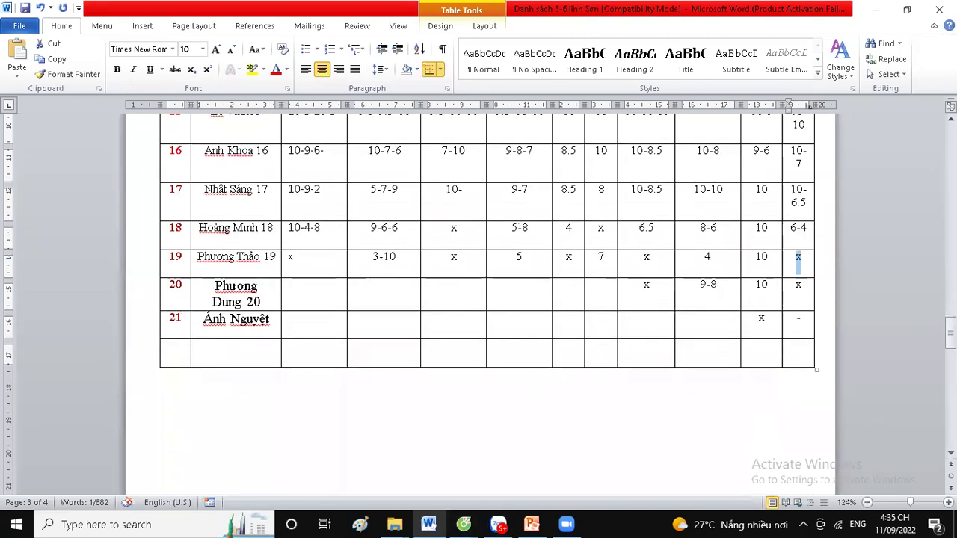
pyautogui.doubleClick(798, 287)
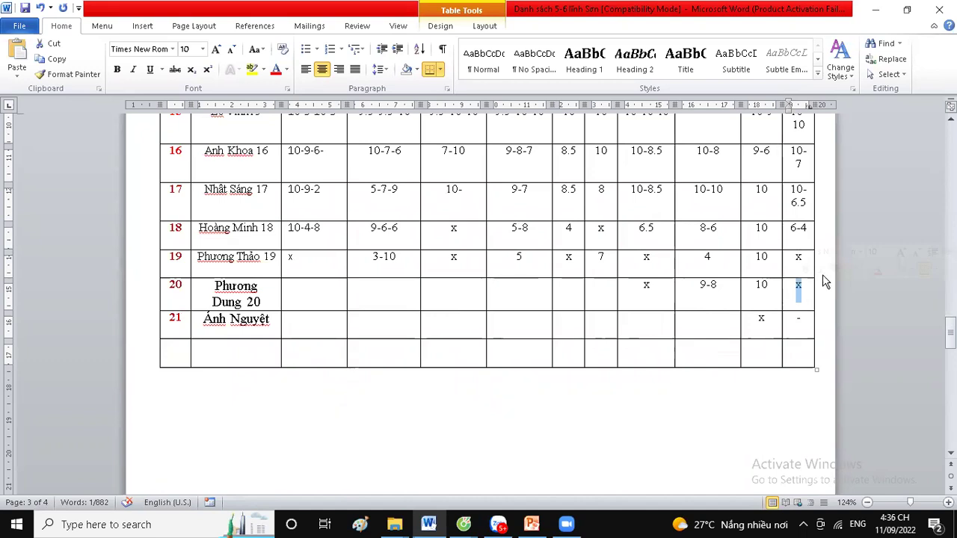
# Step: Add the new student's name in the empty last row of the table and mark that row's B20 cell with x
pyautogui.click(243, 353)
pyautogui.write('Hải An')
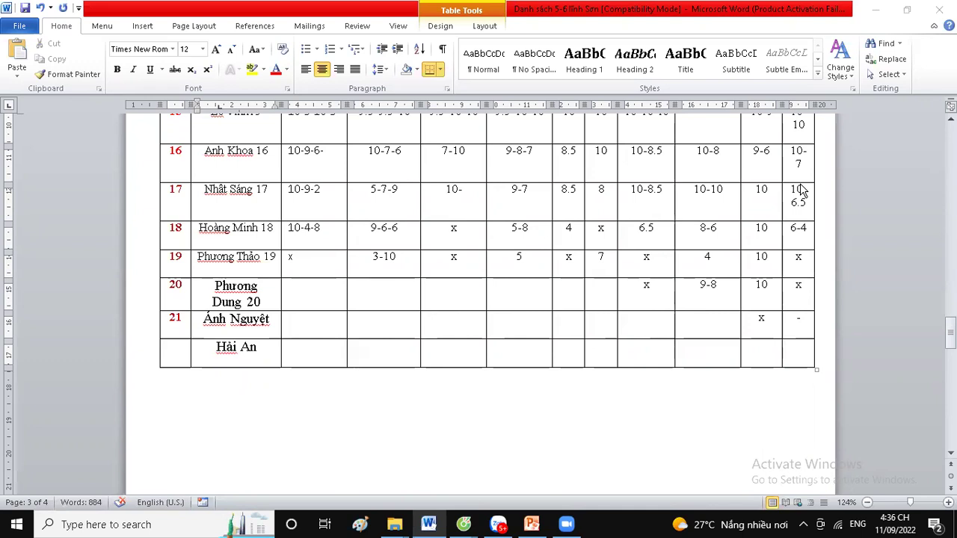
pyautogui.click(801, 355)
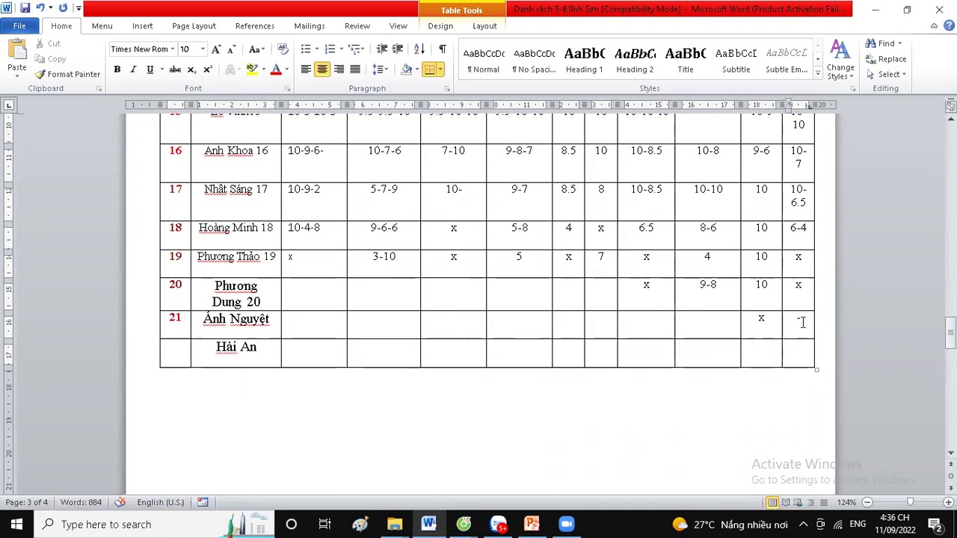
pyautogui.write('x')
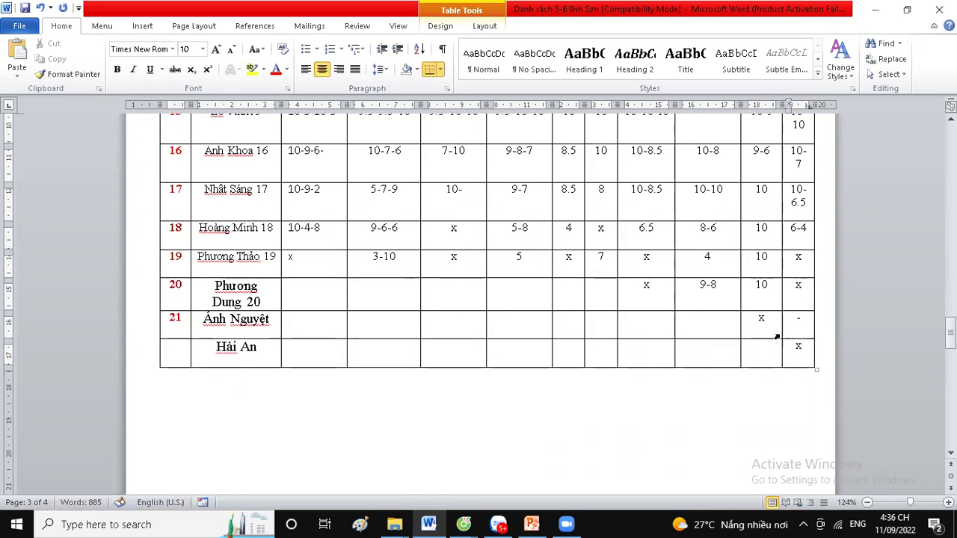